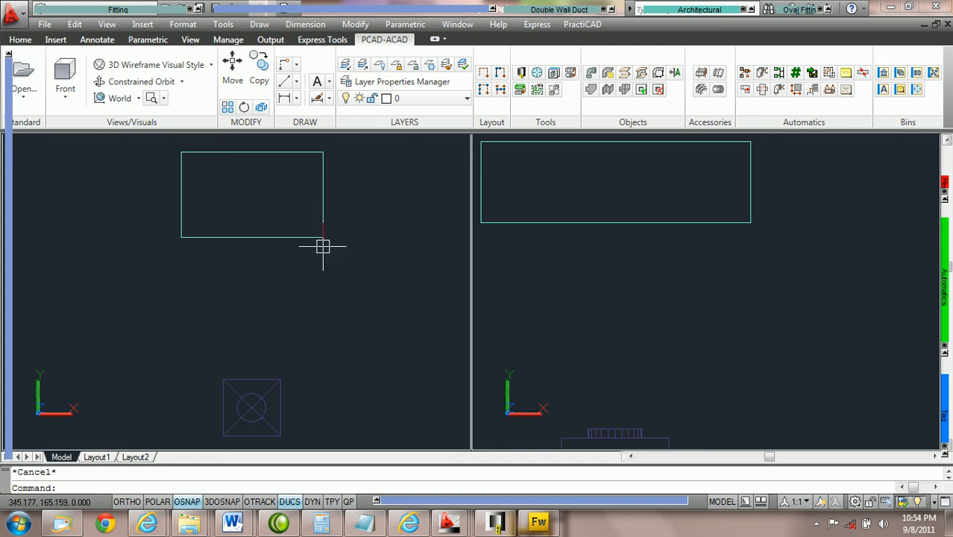
- Start a 45 Degree Boot Tap fitting with Depth In and Width Out both set to 12
click(147, 10)
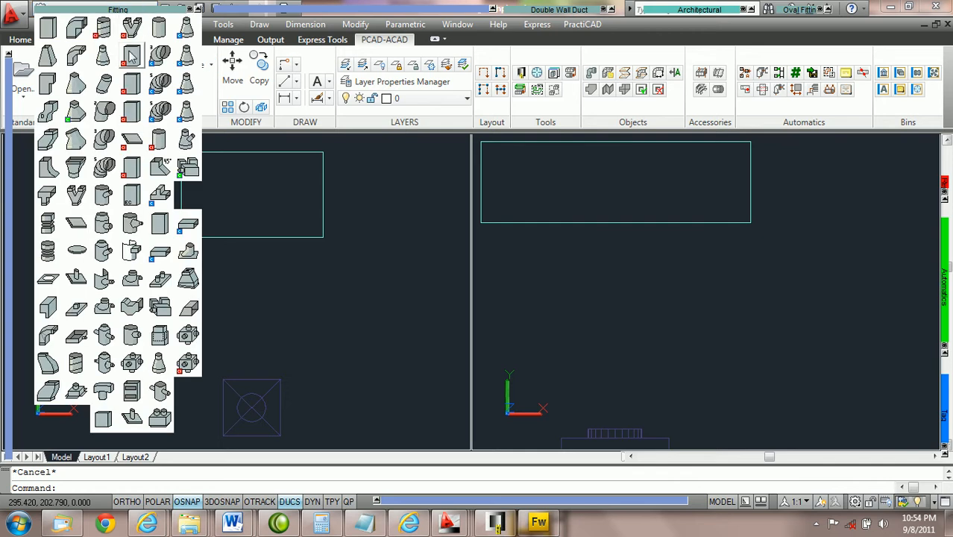
click(159, 165)
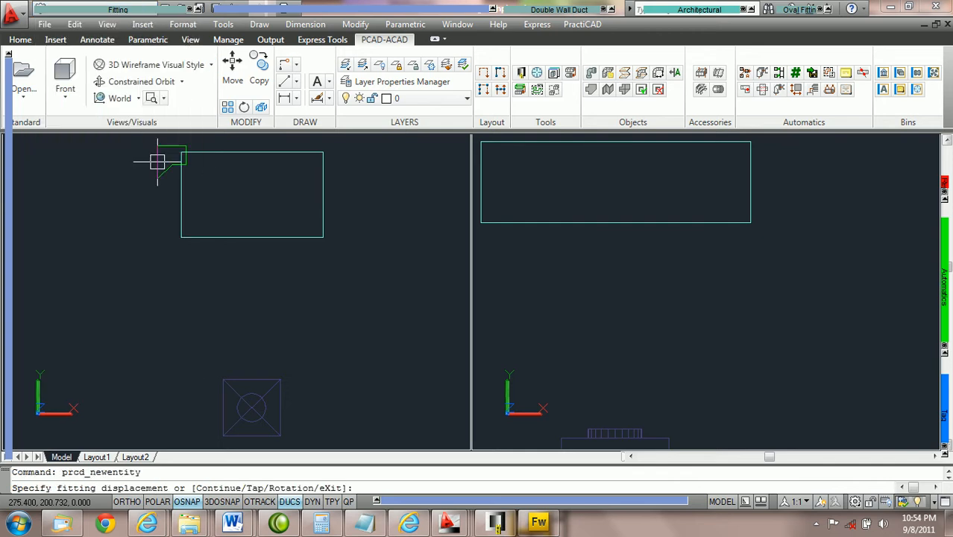
mouse_move(3, 179)
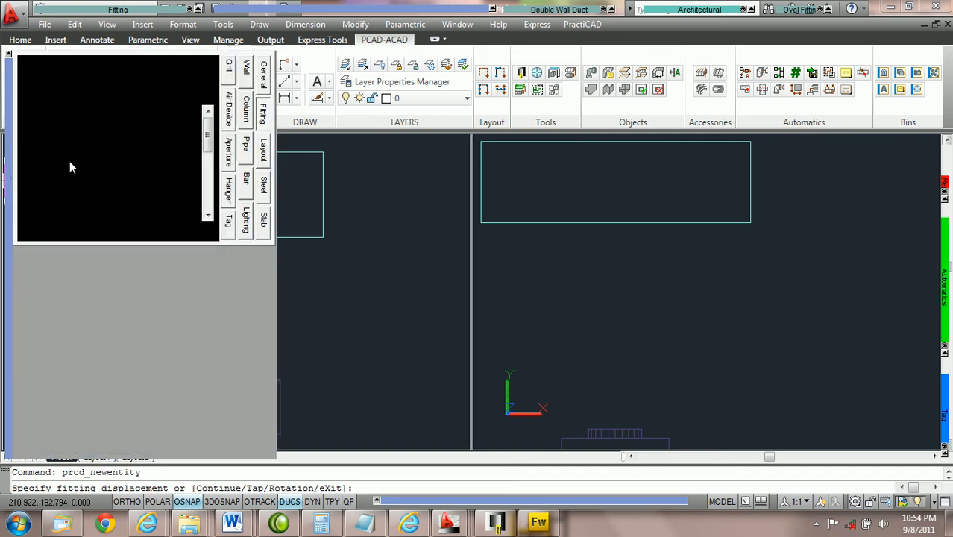
click(165, 137)
text(12)
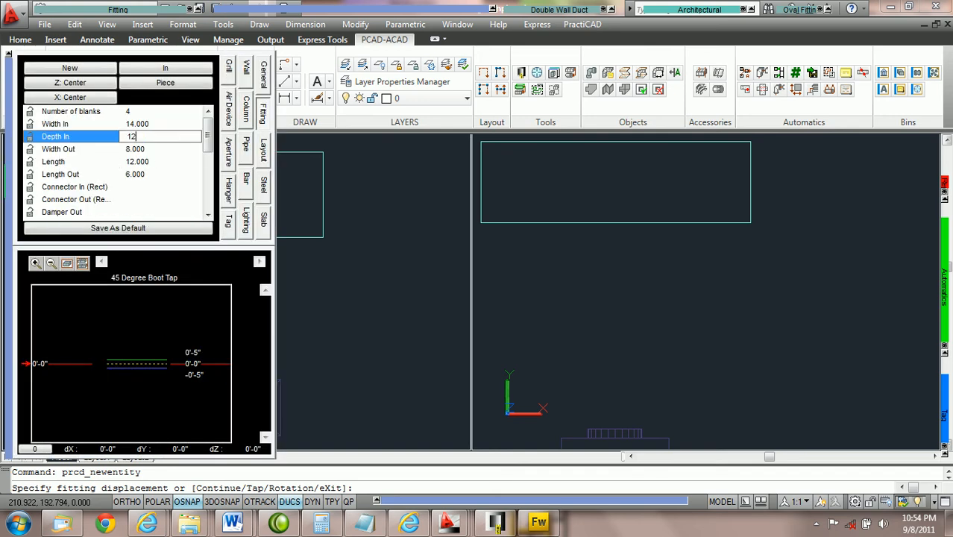
key(Tab)
text(12)
key(Tab)
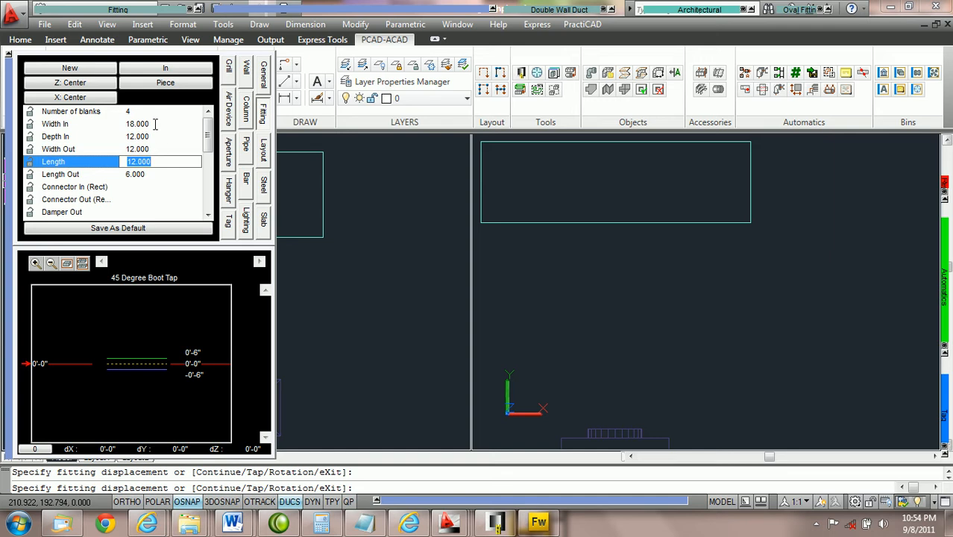
click(163, 149)
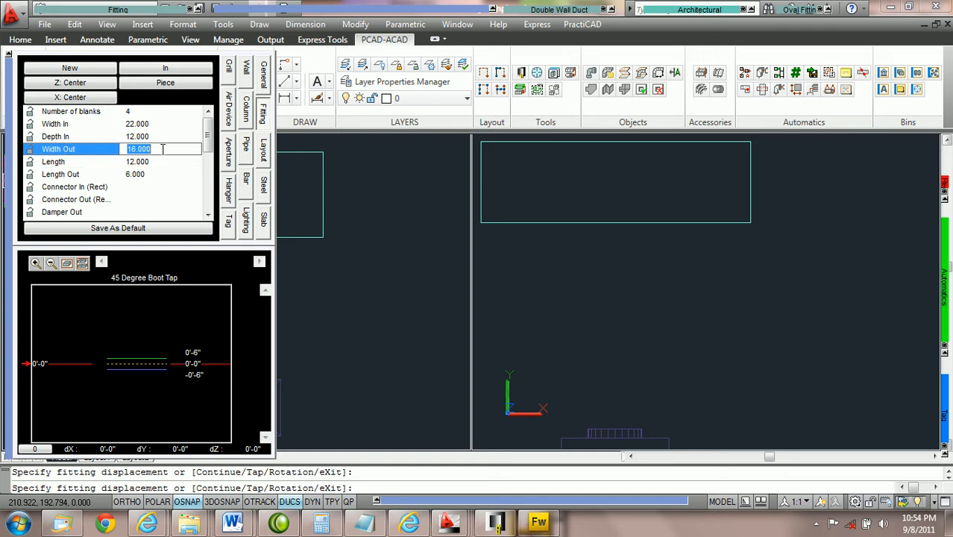
scroll(163, 149, down, 1)
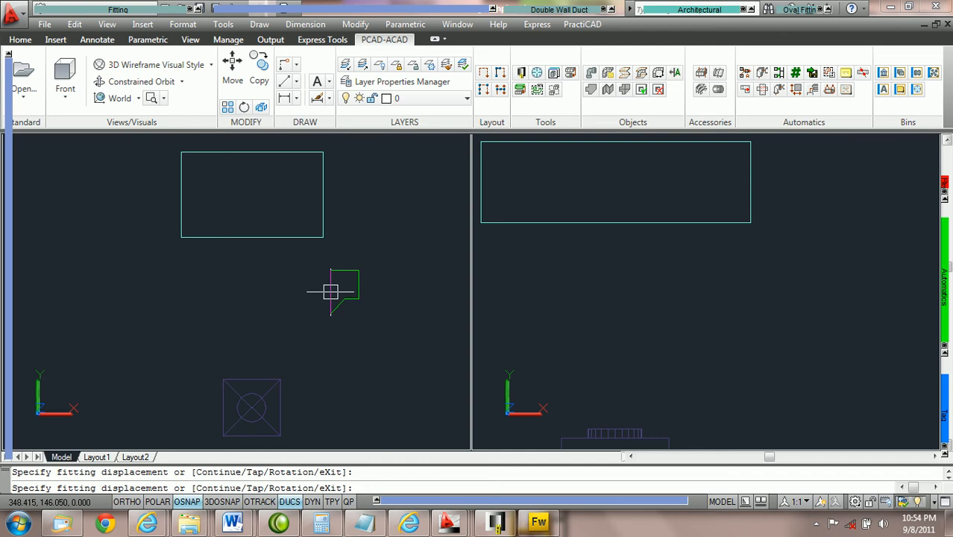
- Attach the boot tap to the near edge of the rectangular duct and move and resize the Tap Parameters dialog
text(t)
key(Return)
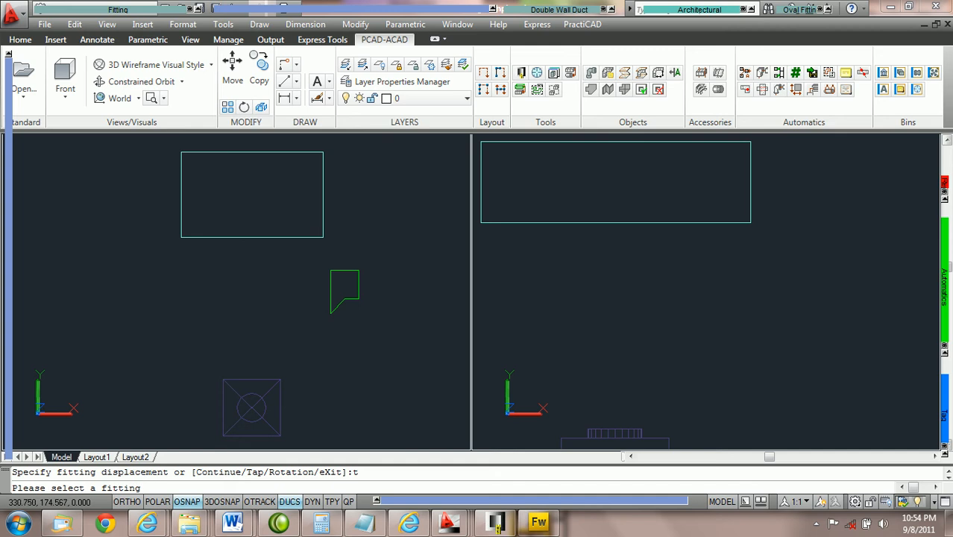
click(263, 239)
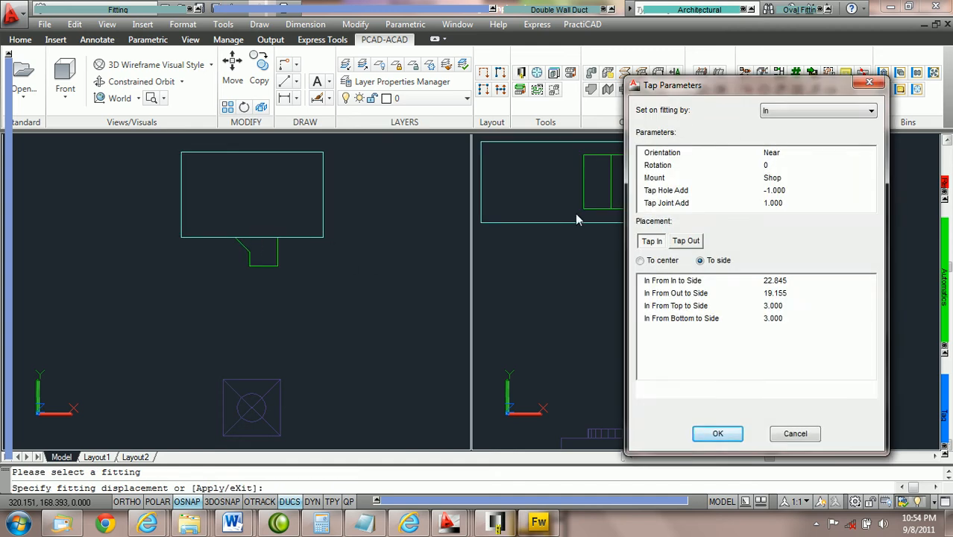
drag(751, 86, 801, 85)
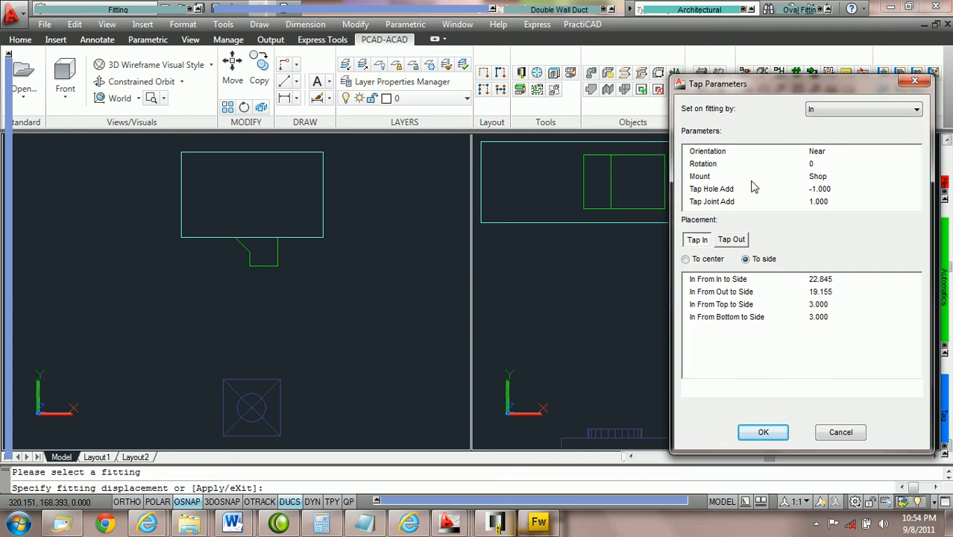
mouse_move(671, 169)
mouse_down()
mouse_move(525, 169)
mouse_move(688, 169)
mouse_up()
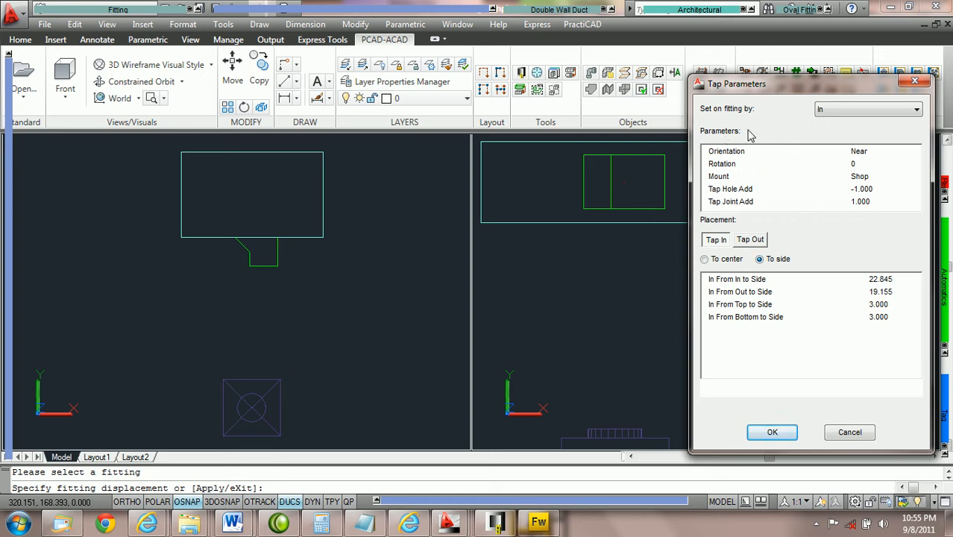
- Try the Top and Bottom orientations for the boot tap, and return the orientation to Near
click(865, 153)
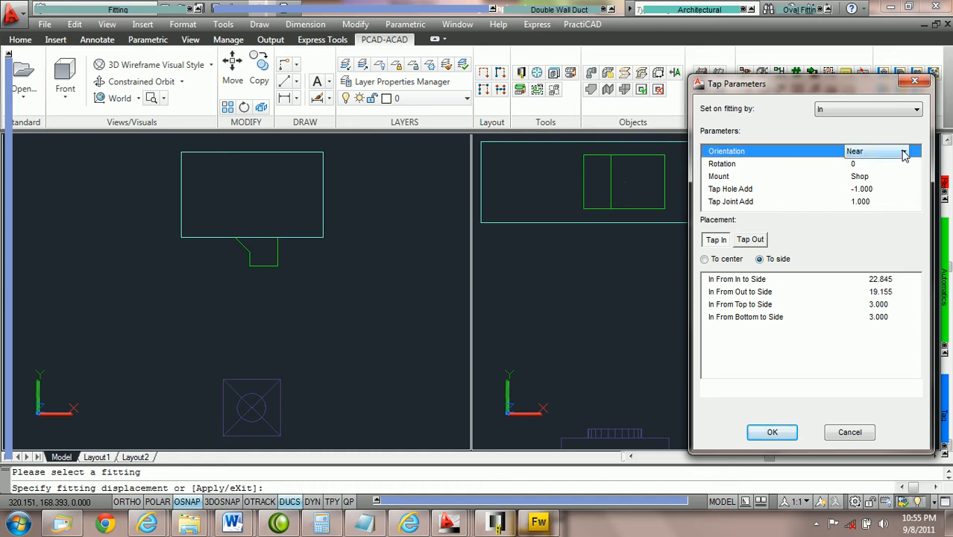
click(904, 153)
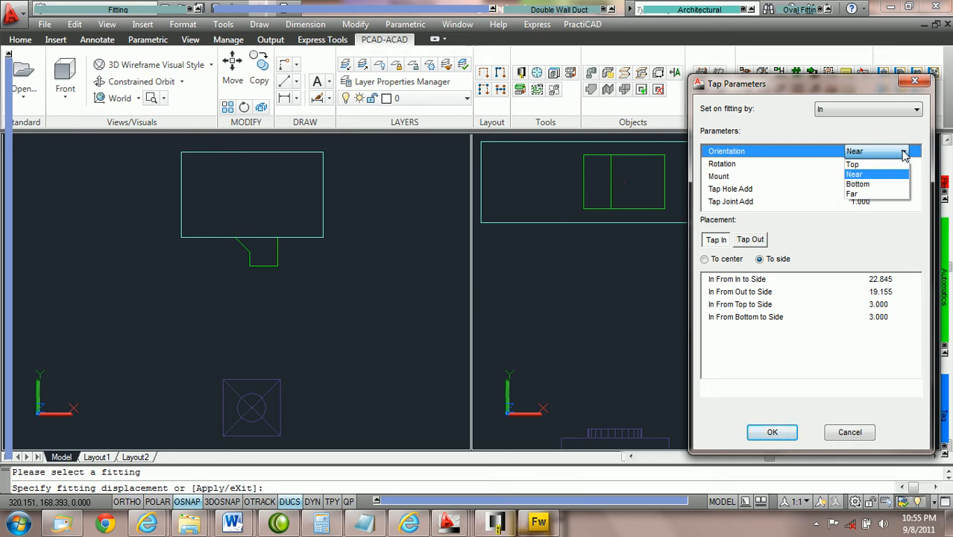
click(887, 172)
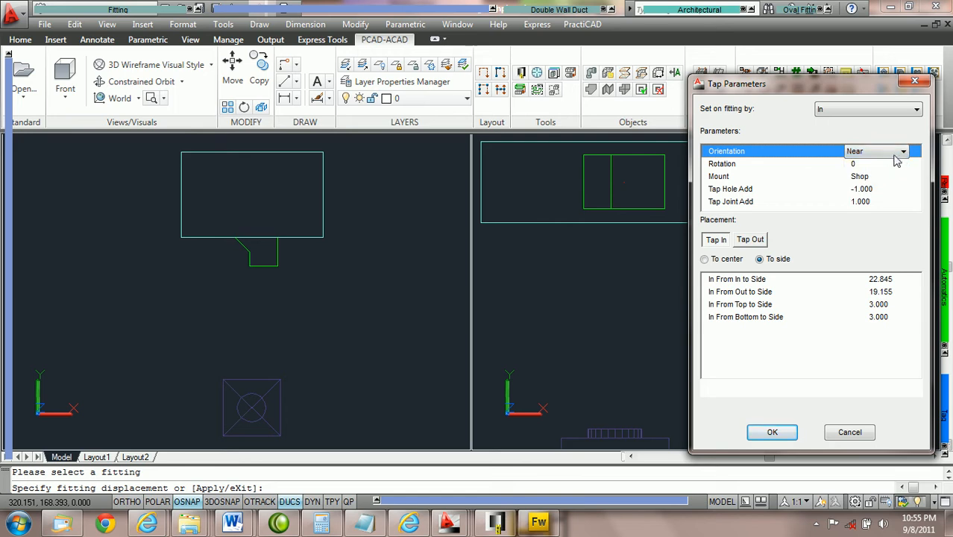
click(893, 153)
click(887, 165)
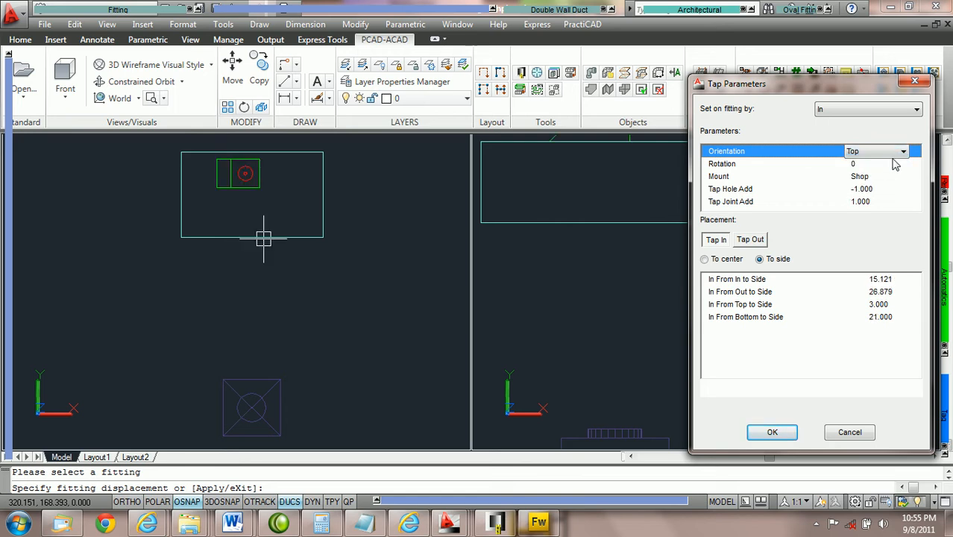
click(892, 156)
click(877, 181)
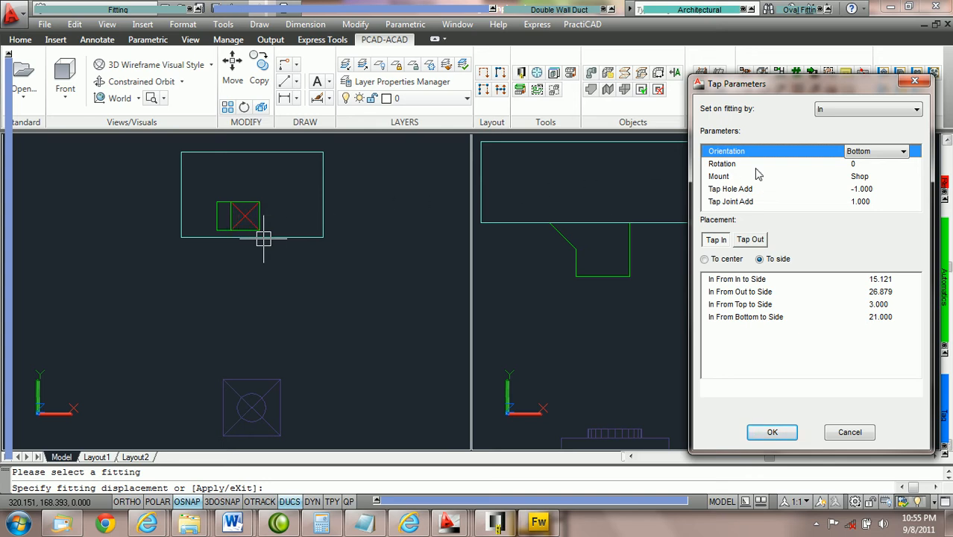
click(903, 152)
click(876, 172)
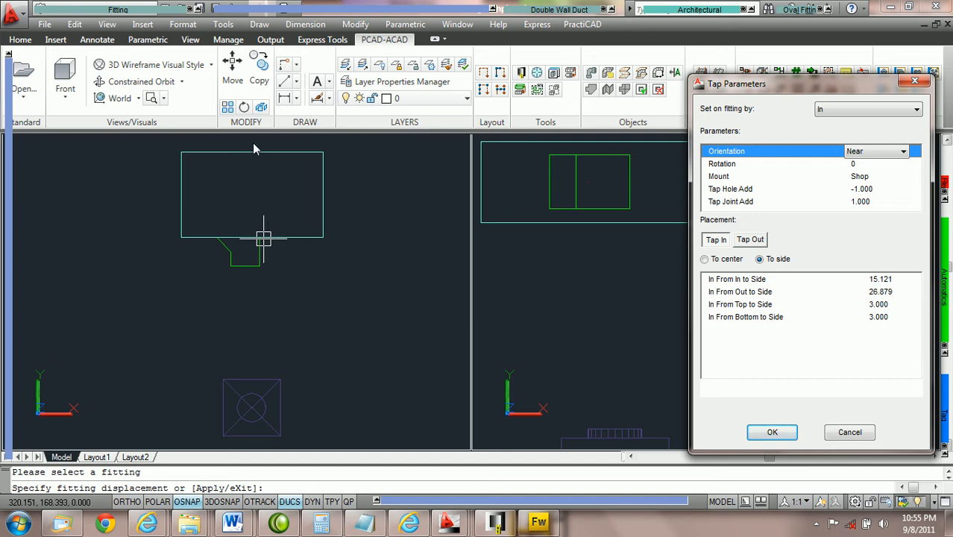
- Try rotating the boot tap by 180 degrees, and return its rotation to 0
click(864, 163)
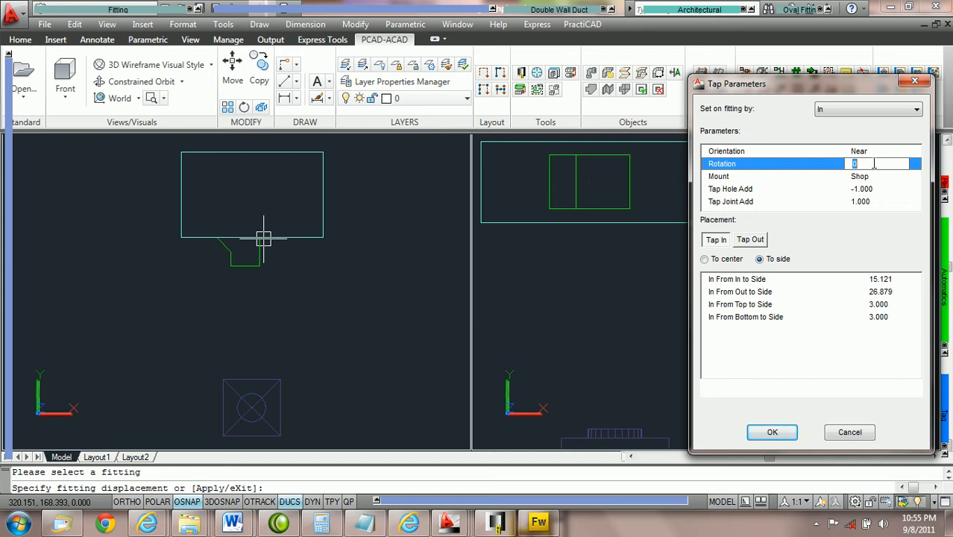
text(180)
key(Tab)
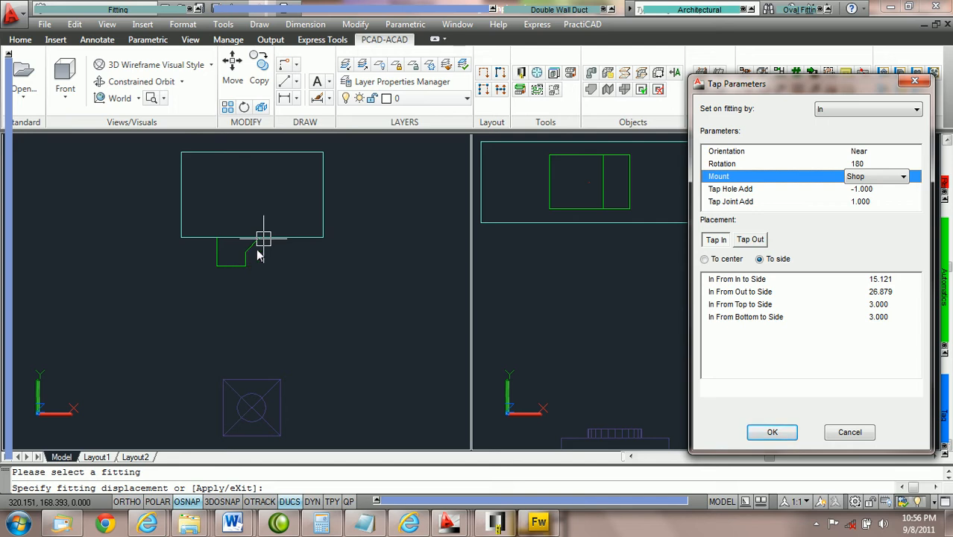
click(878, 163)
text(0)
key(Tab)
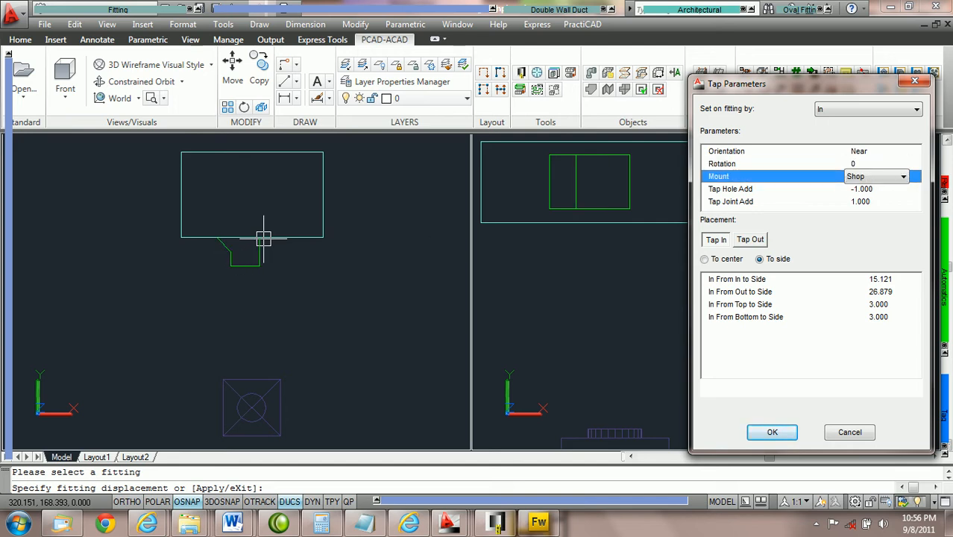
- Try the Field mount option for the boot tap, and return the mount to Shop
click(902, 178)
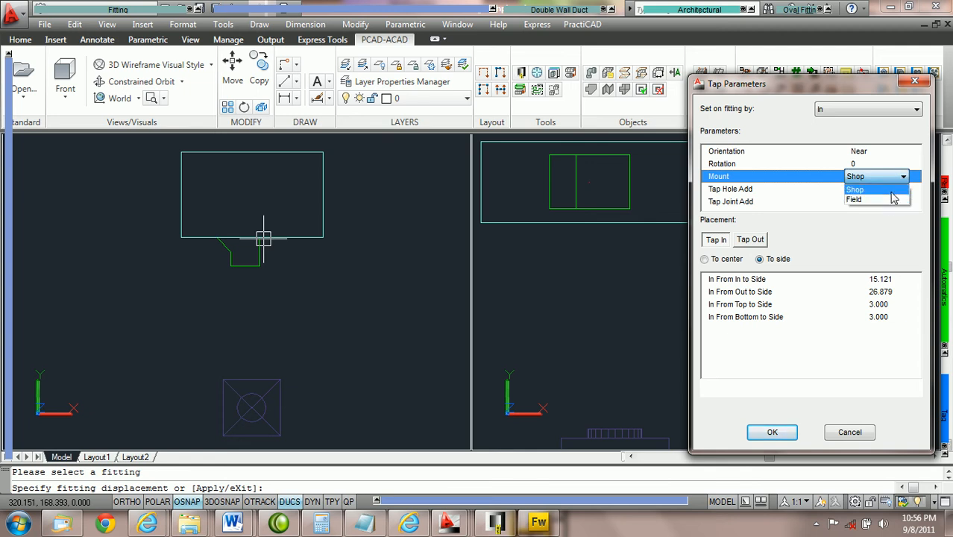
click(892, 192)
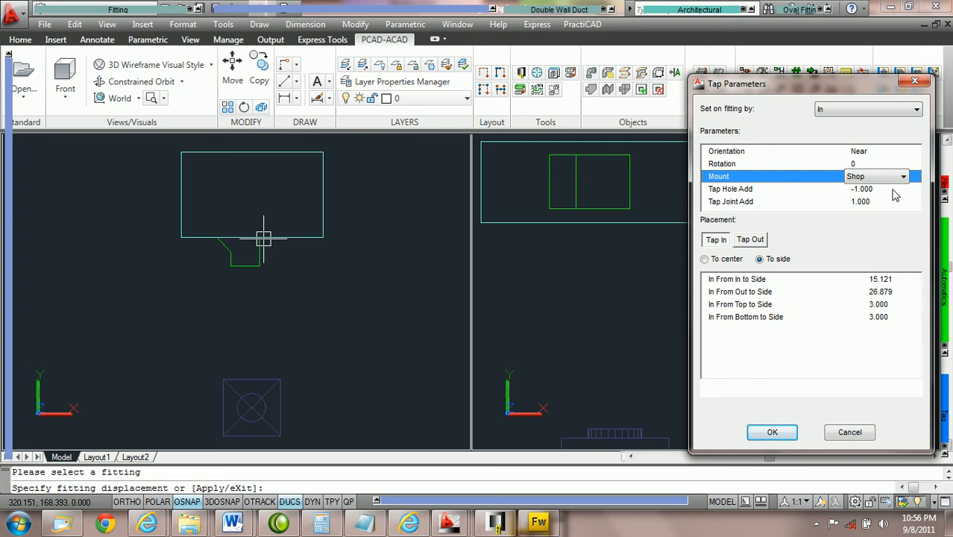
click(901, 177)
click(887, 200)
click(894, 182)
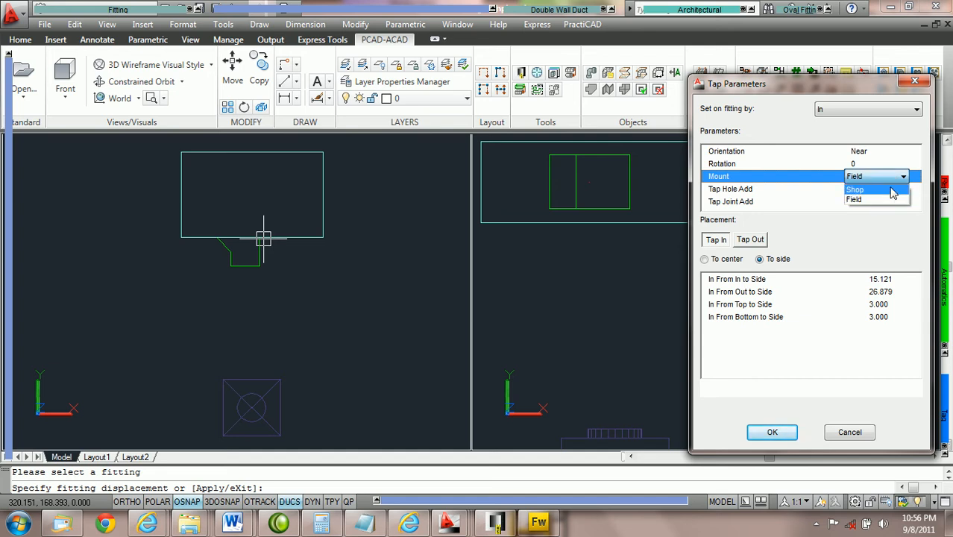
click(894, 191)
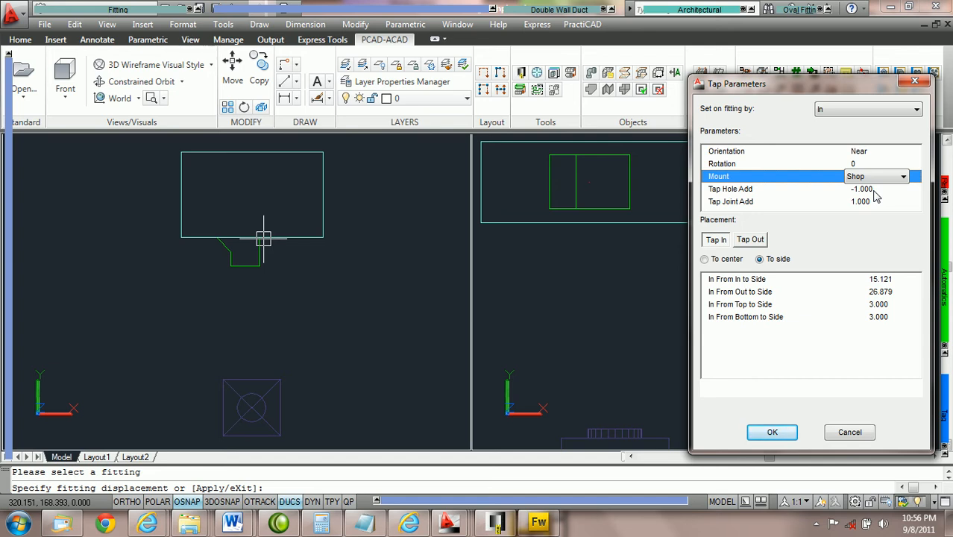
- Try a Tap Hole Add value of 2 and open Tap Joint Add for editing
click(876, 191)
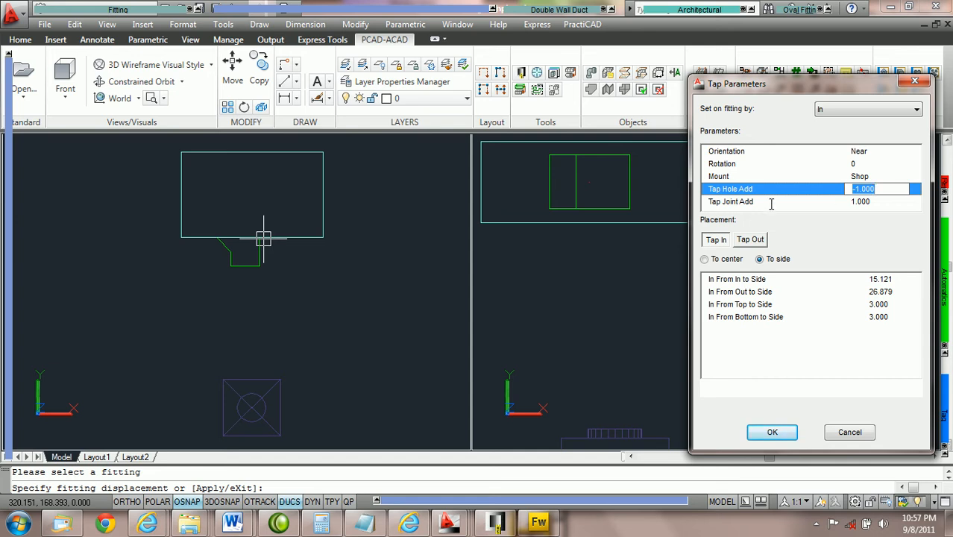
mouse_move(11, 170)
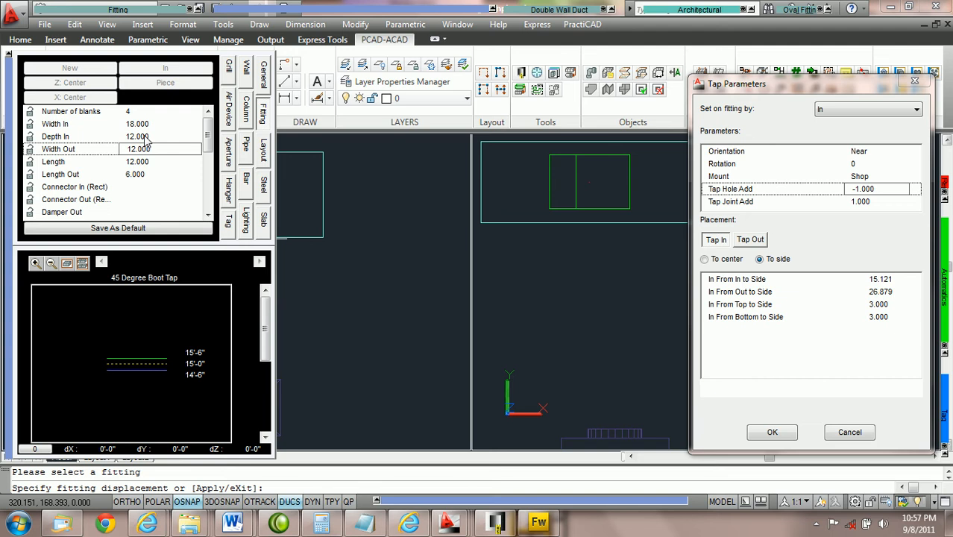
click(895, 189)
text(2)
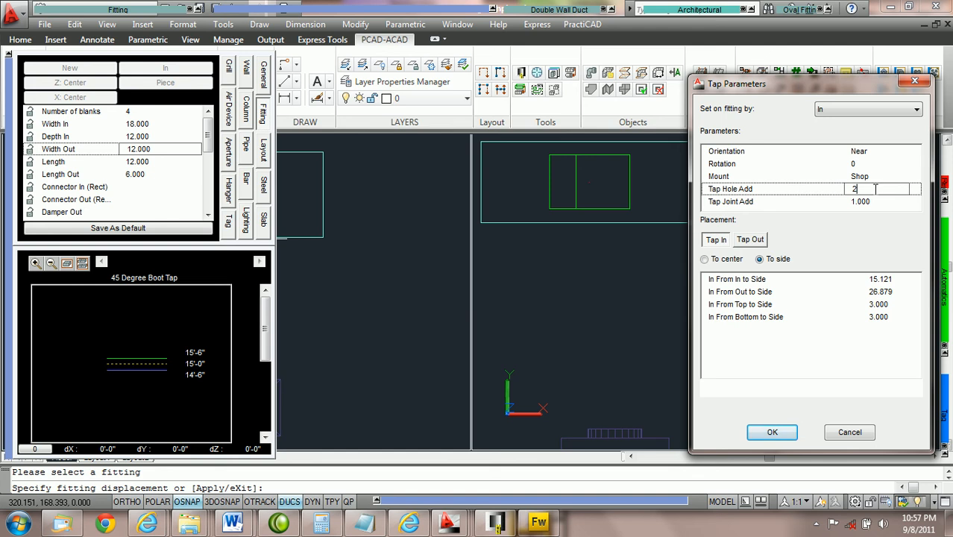
drag(877, 188, 840, 196)
click(875, 202)
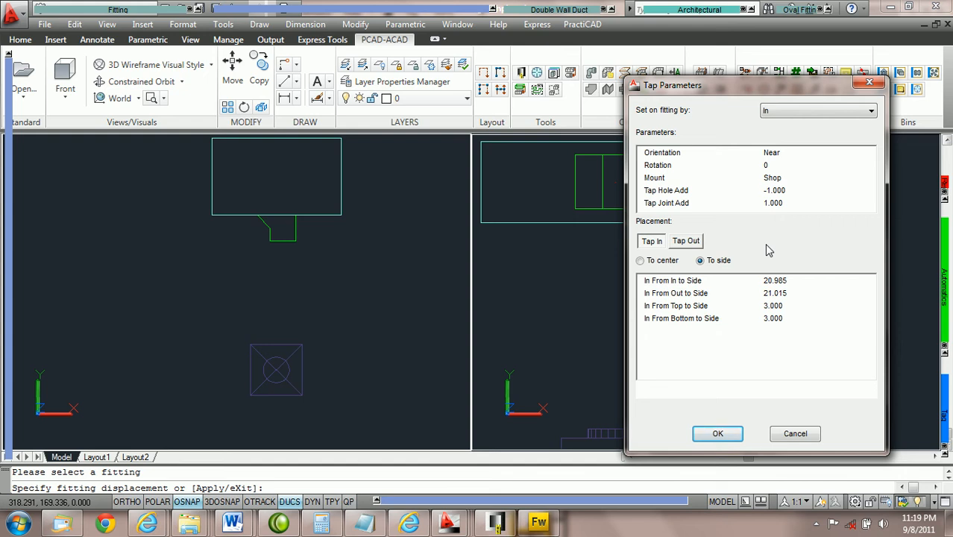
- Try different In From In to Side distances for the tap along the duct, ending at 18.985
click(781, 280)
click(792, 293)
click(791, 306)
click(790, 319)
click(793, 281)
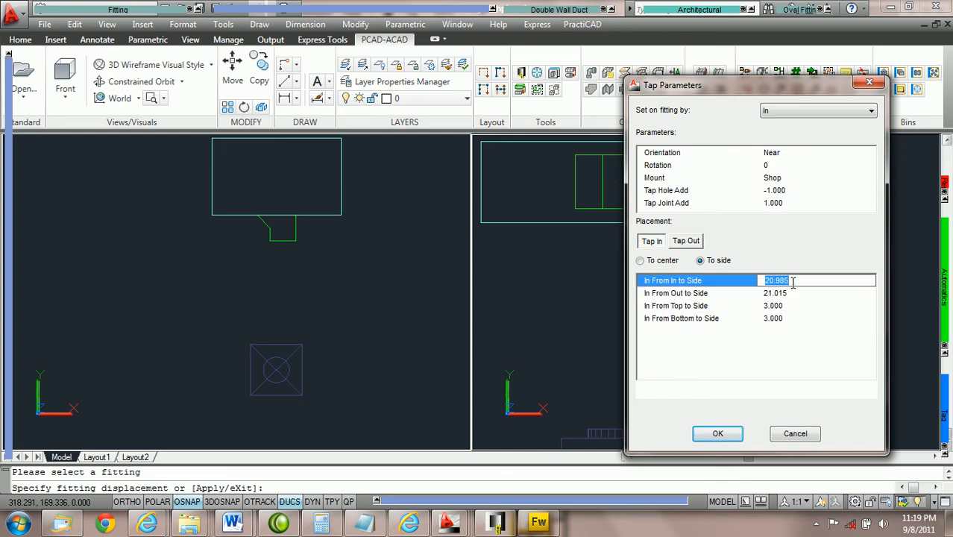
text(32.985)
key(Return)
text(14.985)
key(Return)
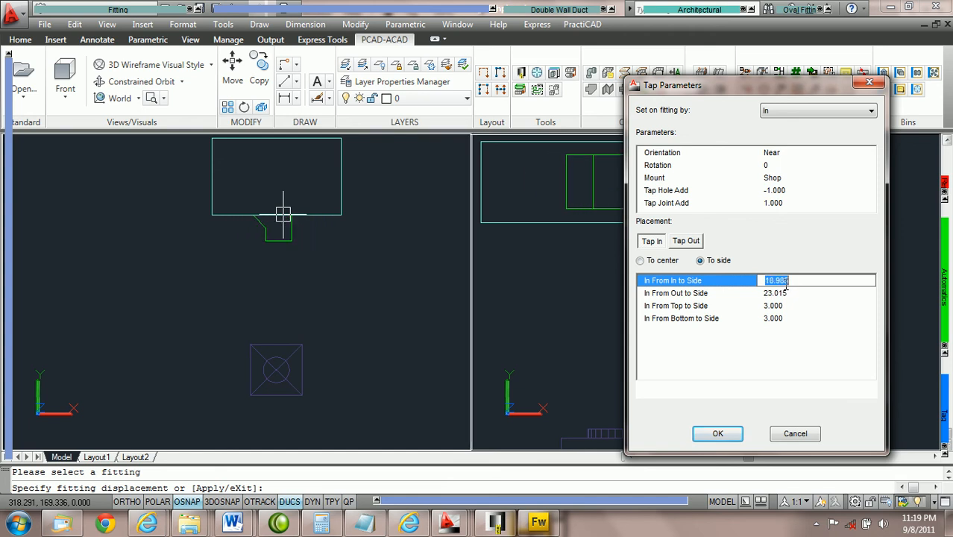
- Set the tap's In From In to Side distance to 16.985
text(10.985)
key(Return)
text(16.985)
key(Return)
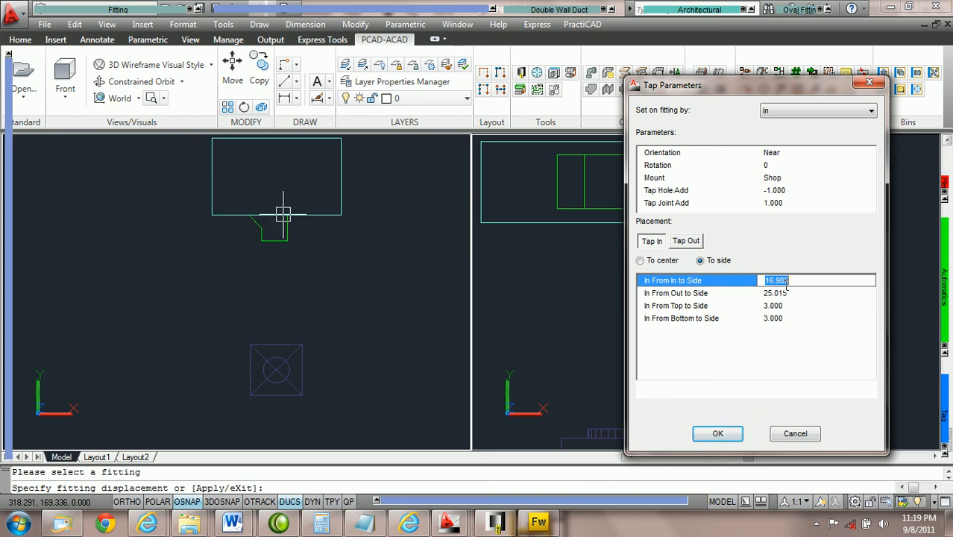
- Try In From Top to Side distances of 5, 2 and 0 for the tap, and set it to 4
click(794, 307)
text(5)
key(Return)
text(2)
key(Return)
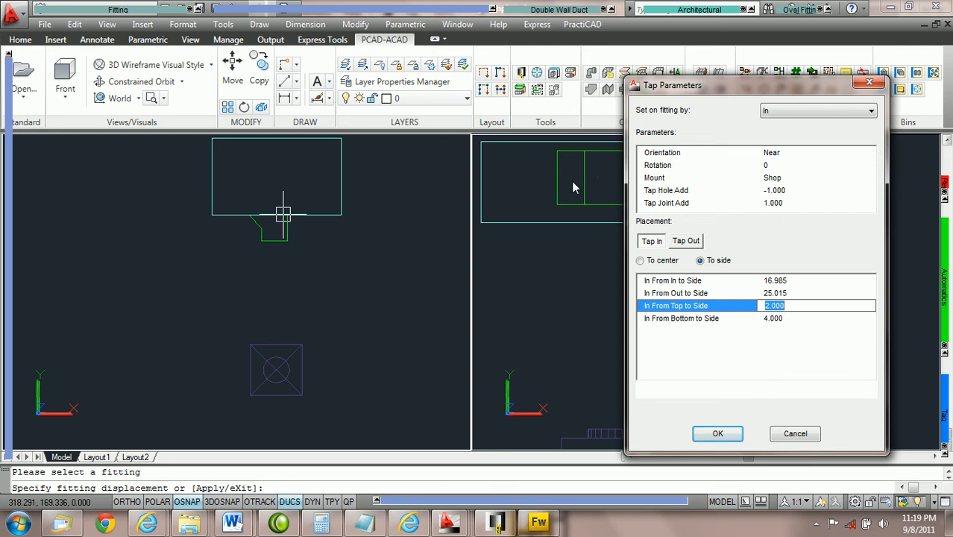
text(0)
key(Return)
text(4)
key(Return)
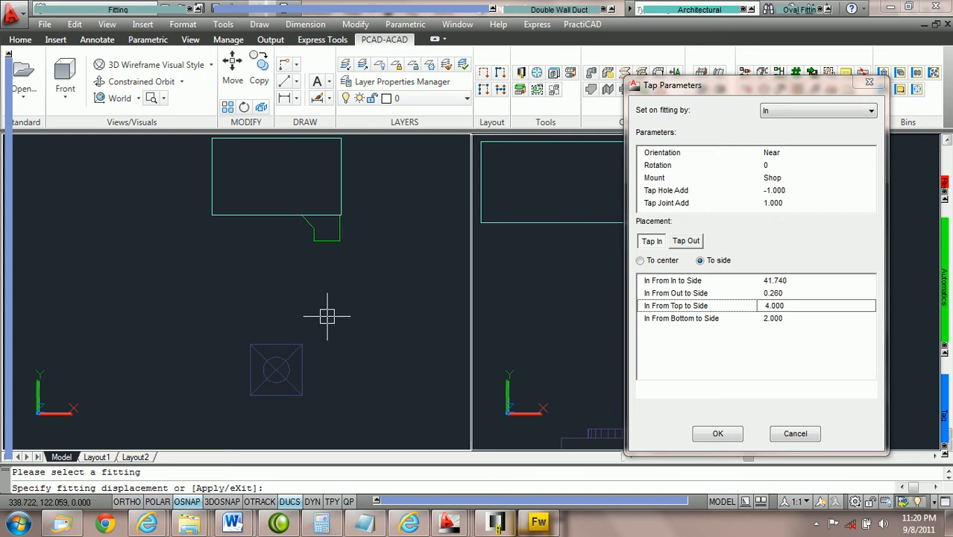
- Try setting the tap on the fitting by Out, and return the setting to In
scroll(312, 276, up, 2)
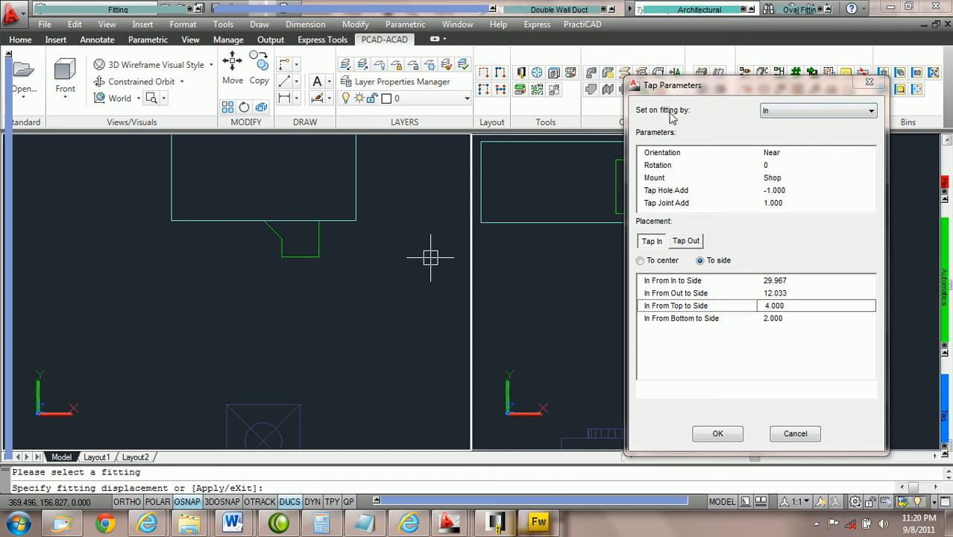
click(834, 114)
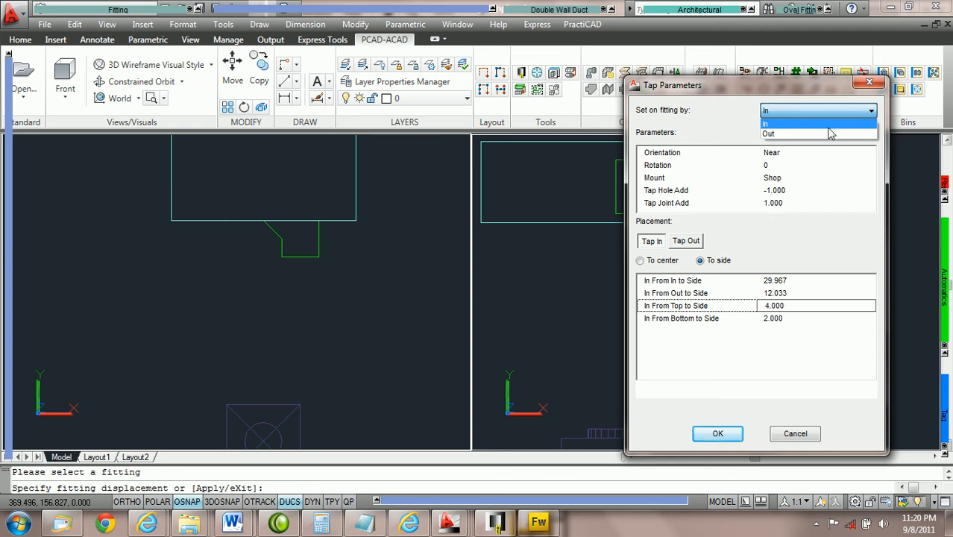
click(829, 134)
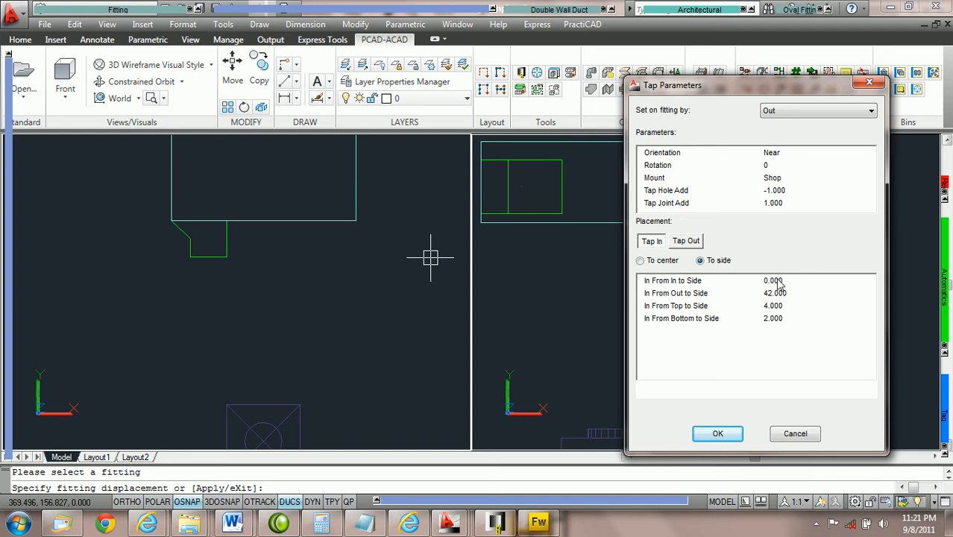
click(801, 111)
click(799, 125)
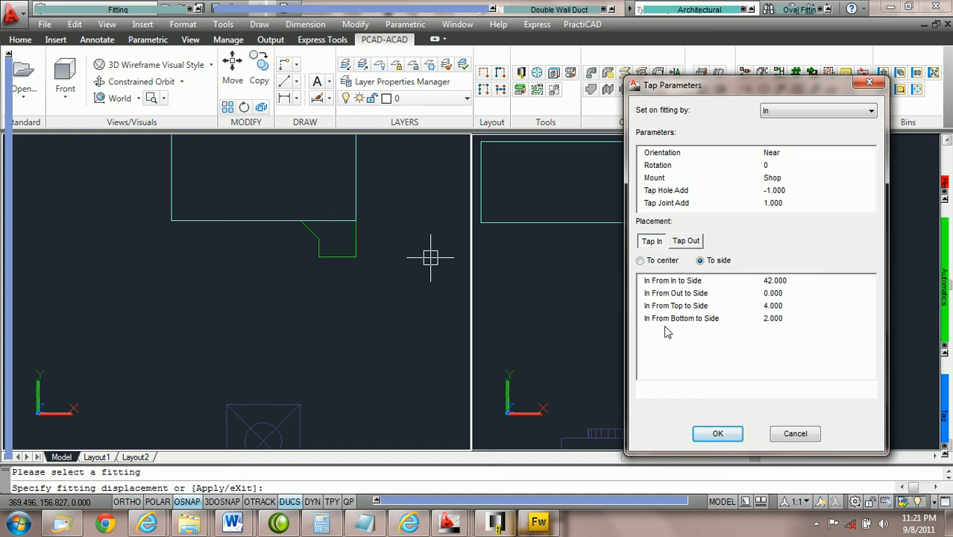
- Compare the Tap In and Tap Out placement distances, both to center and to side
click(690, 247)
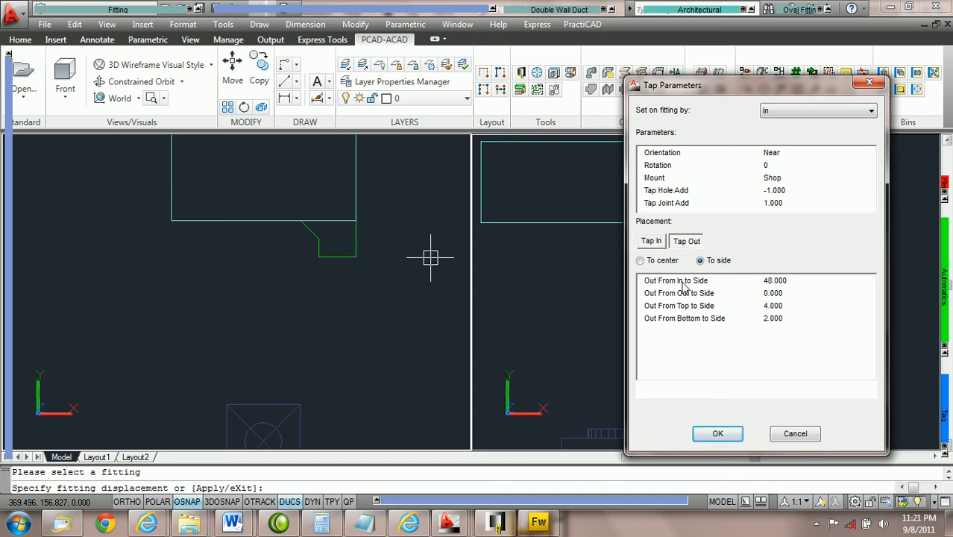
click(654, 247)
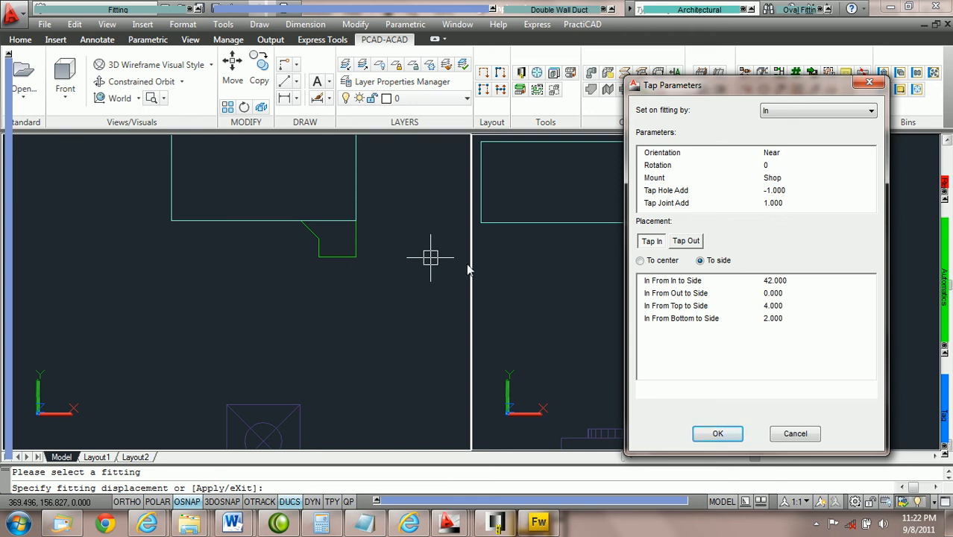
click(686, 242)
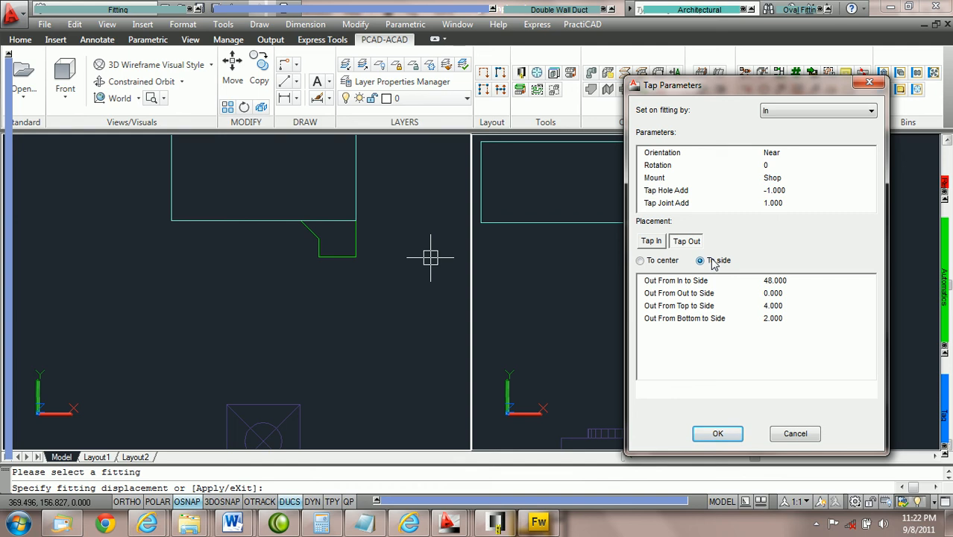
click(640, 260)
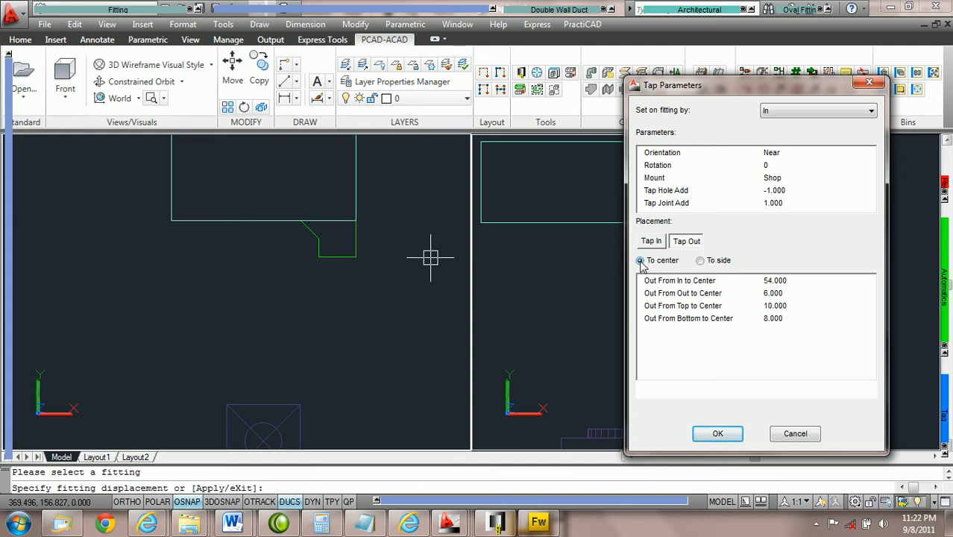
click(652, 242)
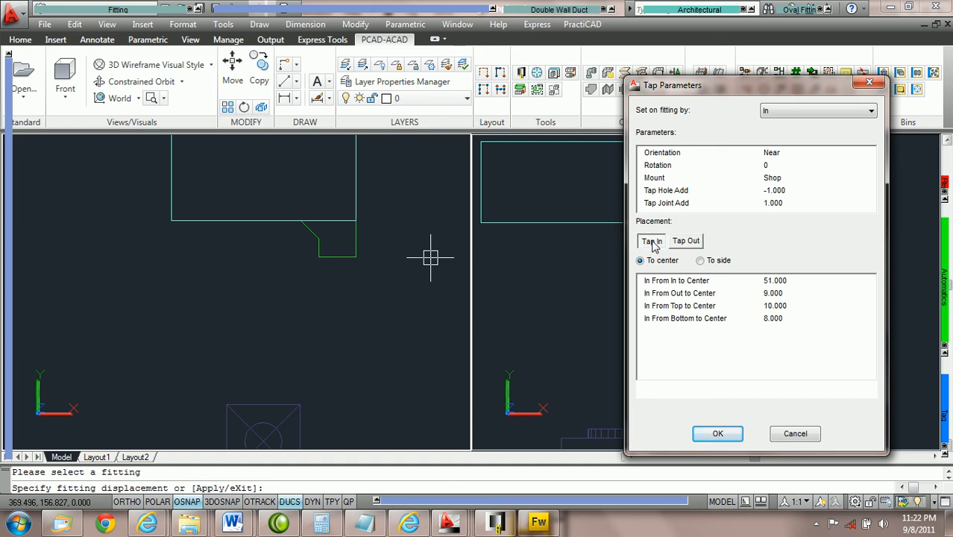
click(700, 262)
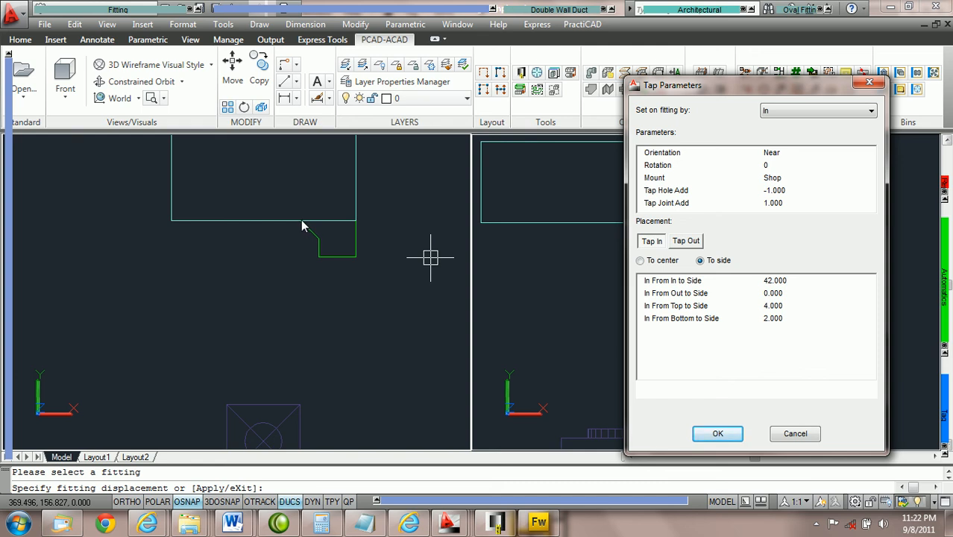
- Try an In From In to Side distance of 0 and an In From Out to Side distance of 0
click(792, 282)
text(0)
key(Tab)
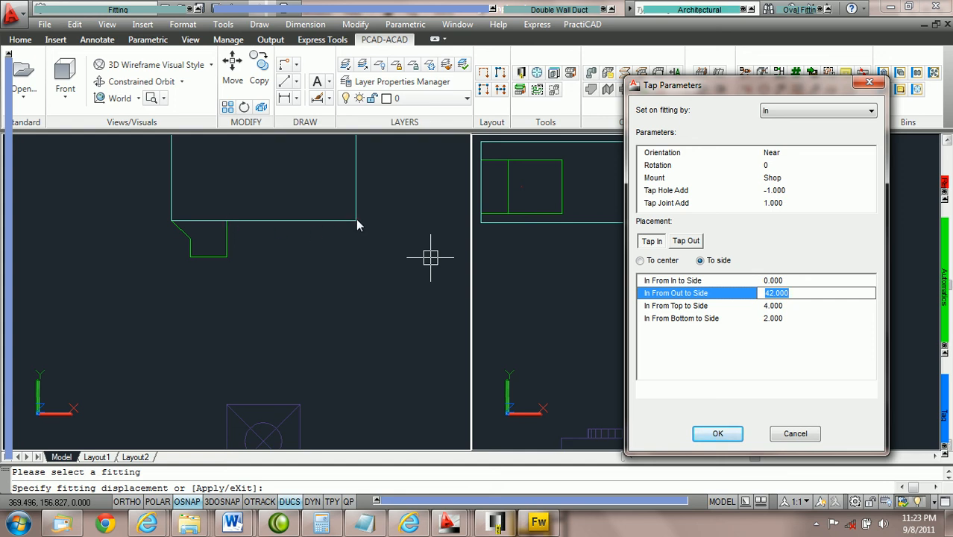
text(0)
key(Tab)
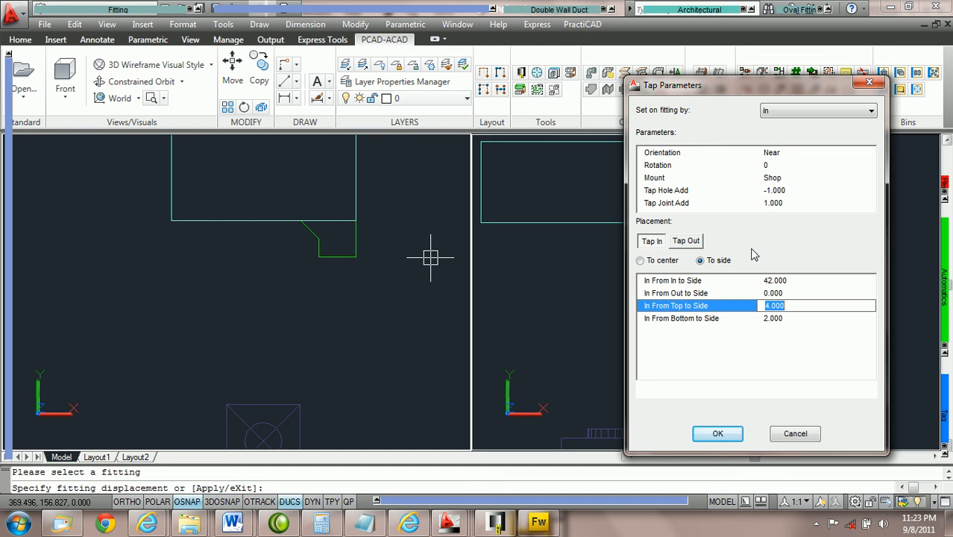
click(687, 243)
click(652, 242)
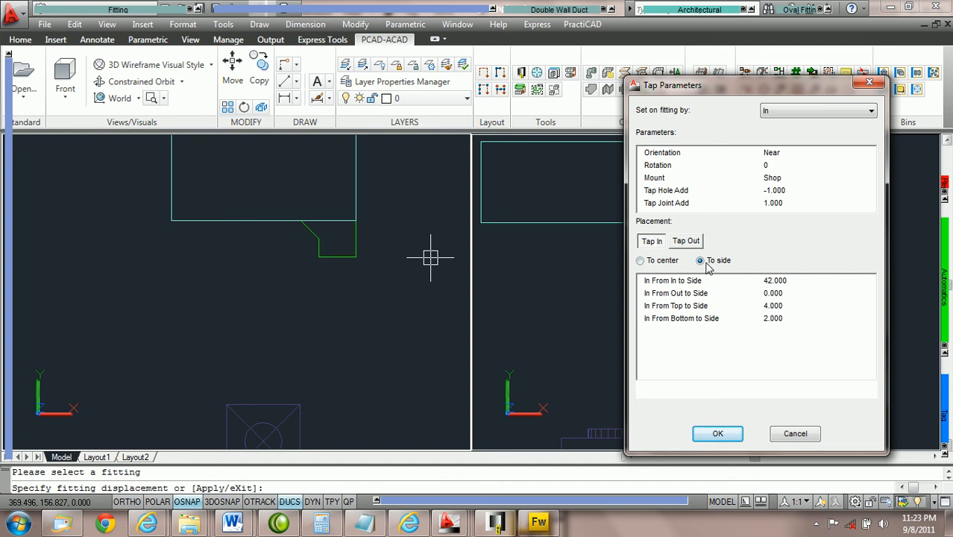
- Try an In From In to Side distance of 6 for the tap
click(792, 283)
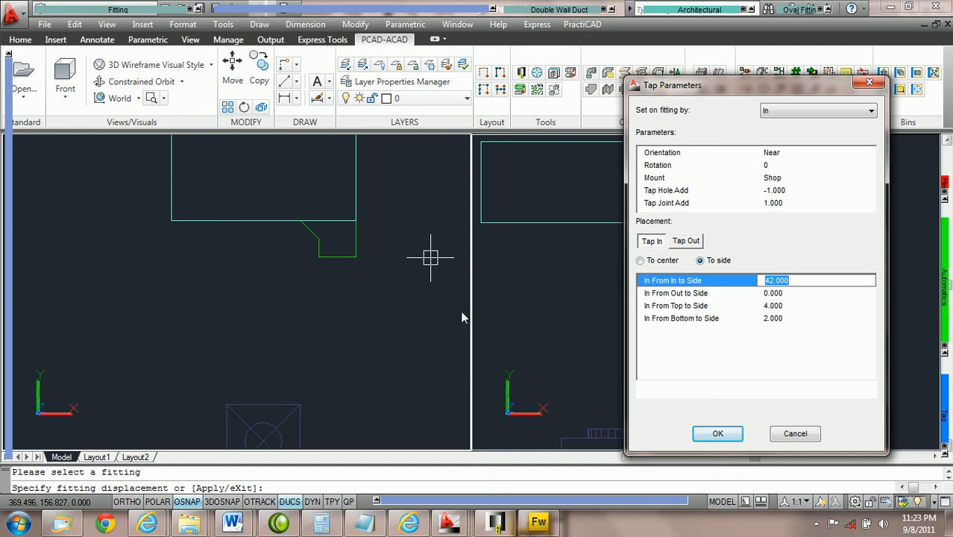
scroll(796, 285, down, 4)
scroll(795, 285, down, 14)
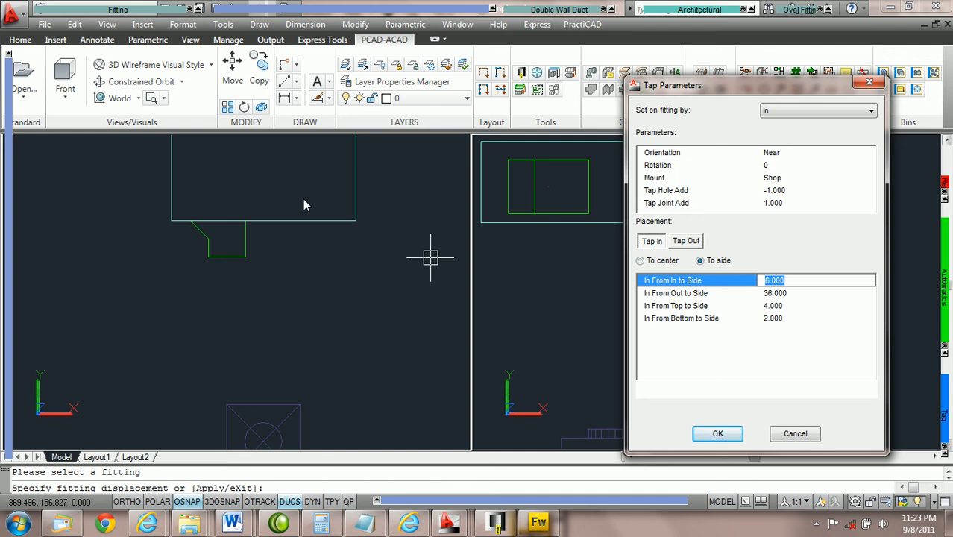
- Try an In From Top to Side distance of 0 and an In From Bottom to Side distance of 0
click(798, 306)
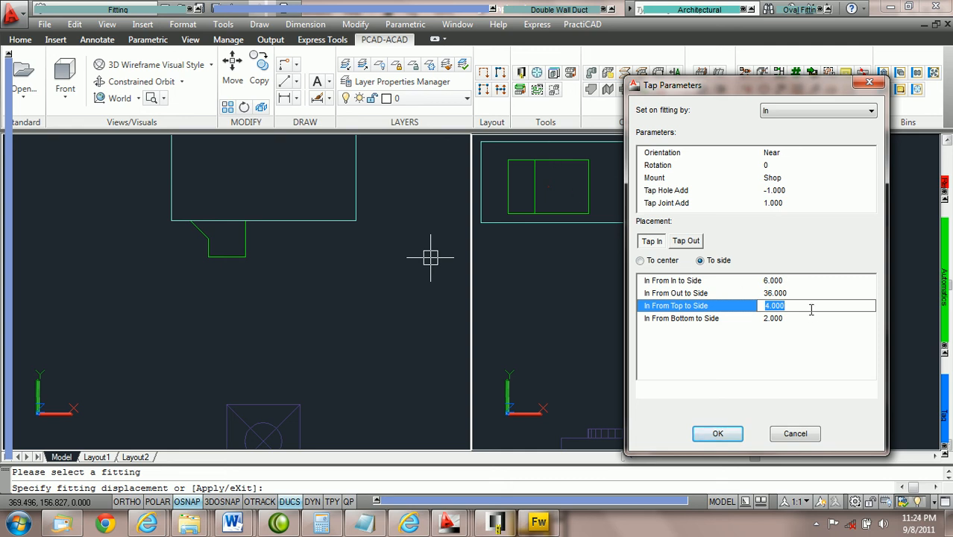
text(0)
key(Tab)
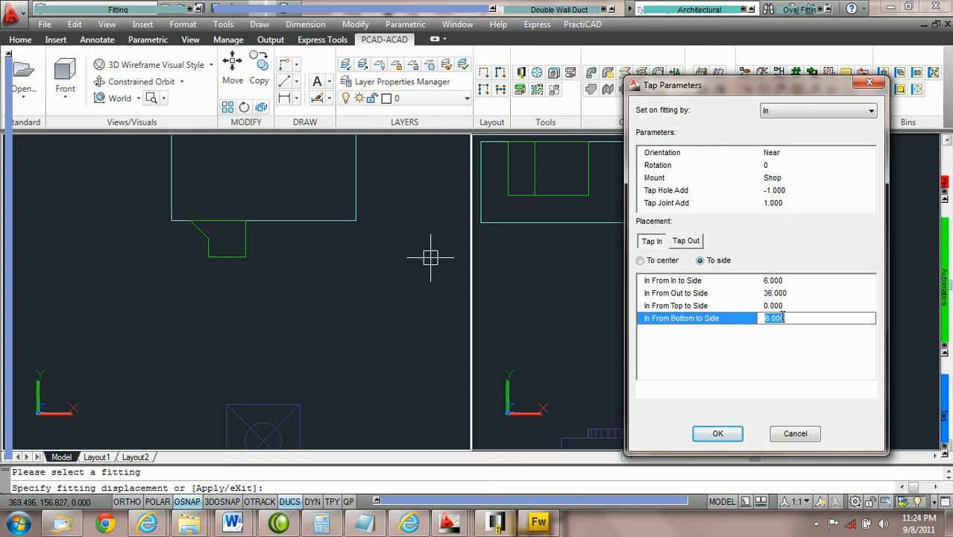
text(0)
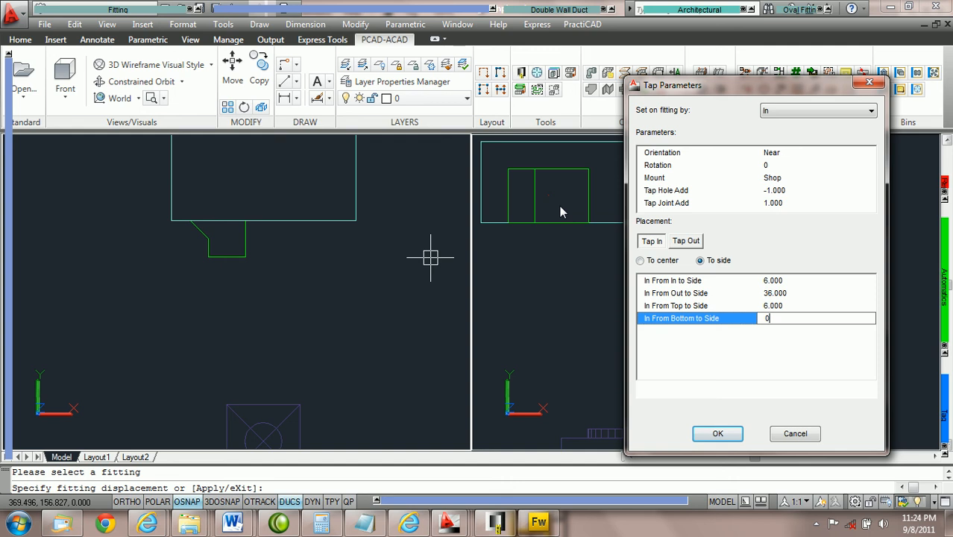
- Set the tap's In From Top to Side distance to 3
click(804, 305)
text(3)
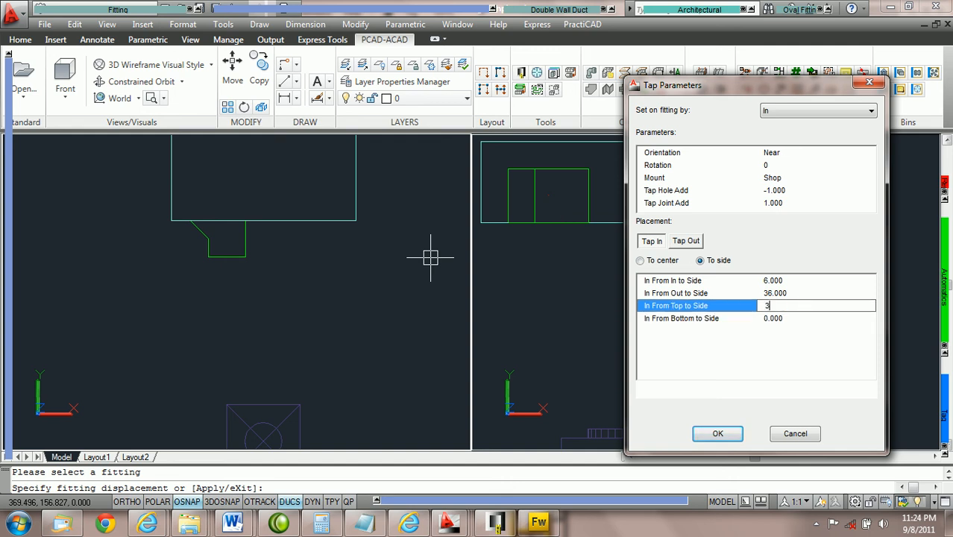
key(Tab)
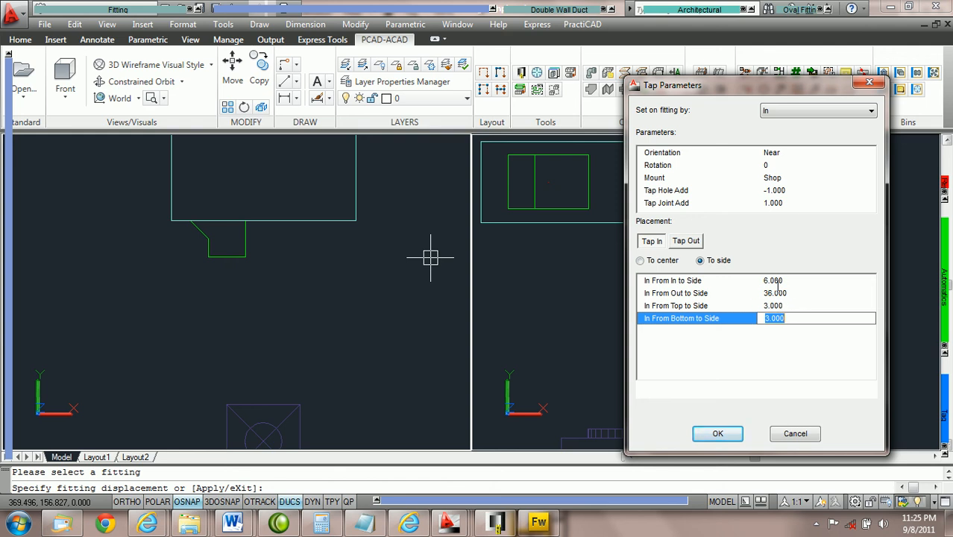
- Move the tap along the duct in increments by changing In From In to Side to 14 and 22
click(792, 278)
key(Up)
key(Up)
key(Up)
key(Up)
key(Up)
key(Up)
key(Up)
key(Up)
key(Up)
key(Up)
key(Up)
key(Up)
key(Up)
key(Up)
key(Up)
key(Up)
key(Up)
key(Up)
key(Up)
key(Up)
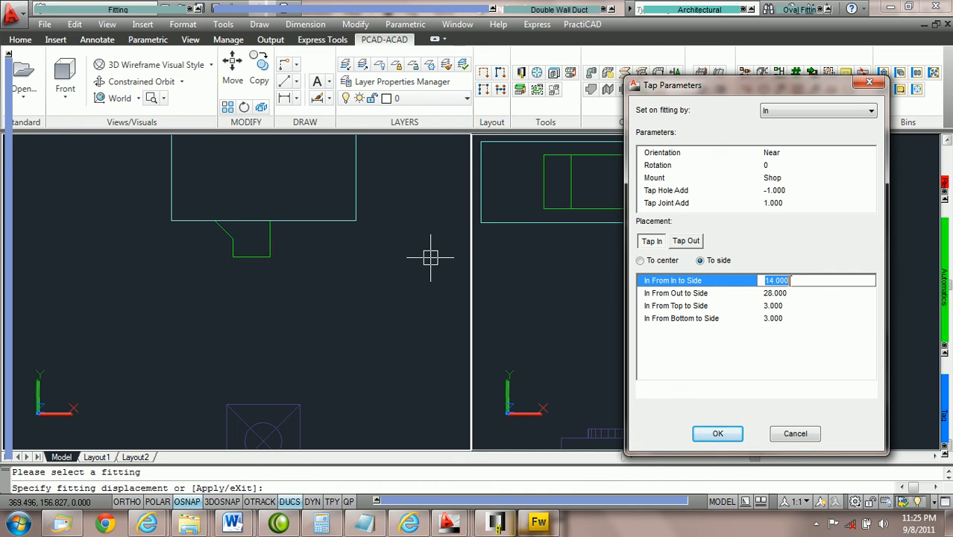
key(Down)
key(Down)
key(Down)
key(Down)
key(Down)
key(Down)
key(Down)
key(Down)
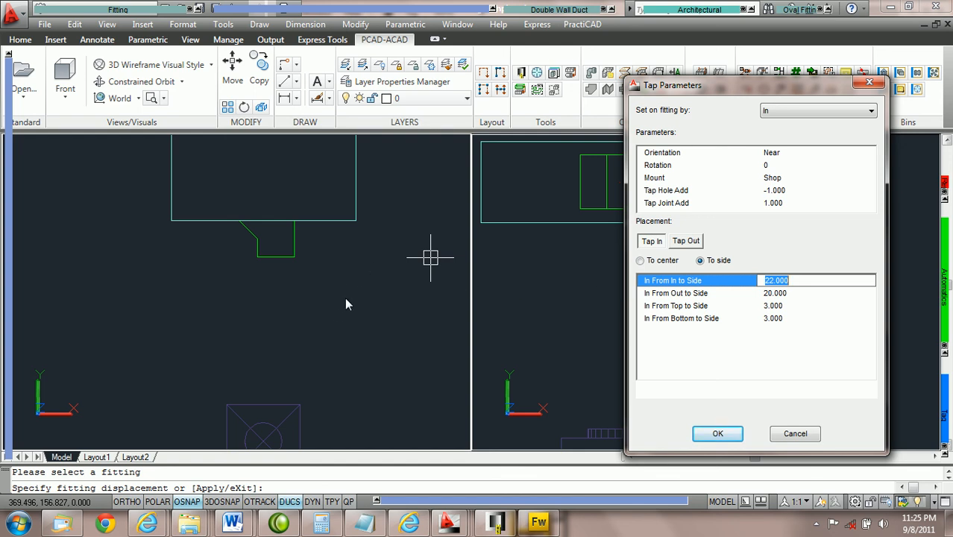
- Place the tap on the duct in line with the center node of the diffuser below it
click(292, 299)
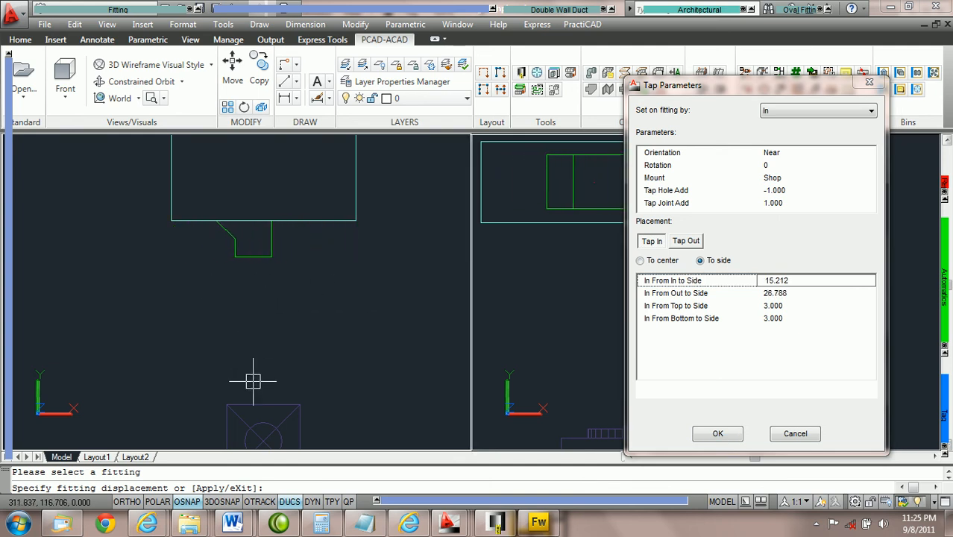
middle_drag(264, 439, 277, 375)
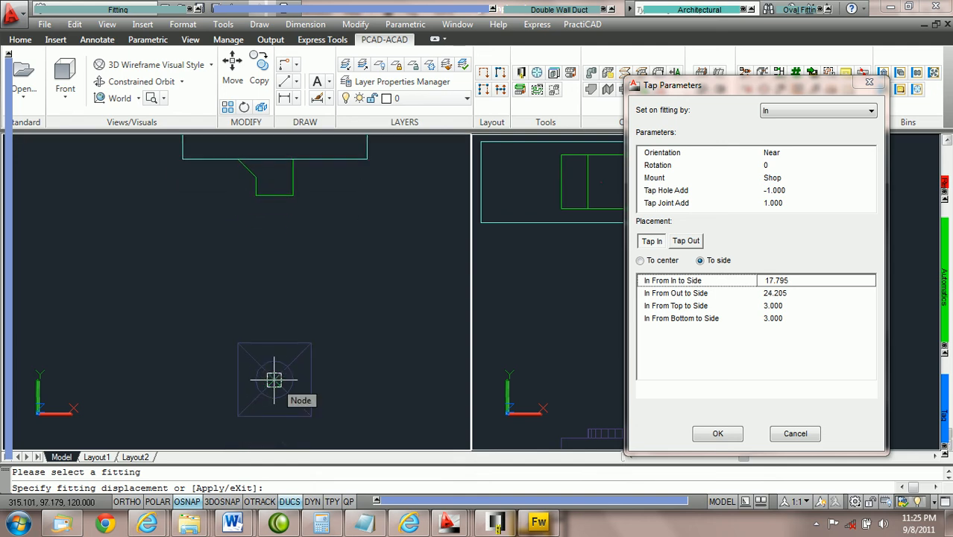
click(273, 380)
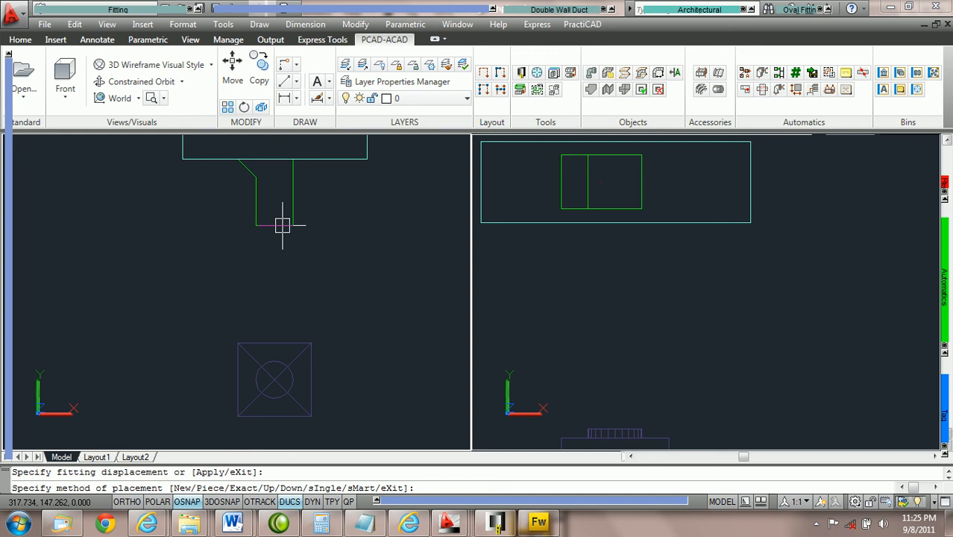
- Try the Piece and Exact placement methods for the run from the tap toward the diffuser
text(p)
key(Return)
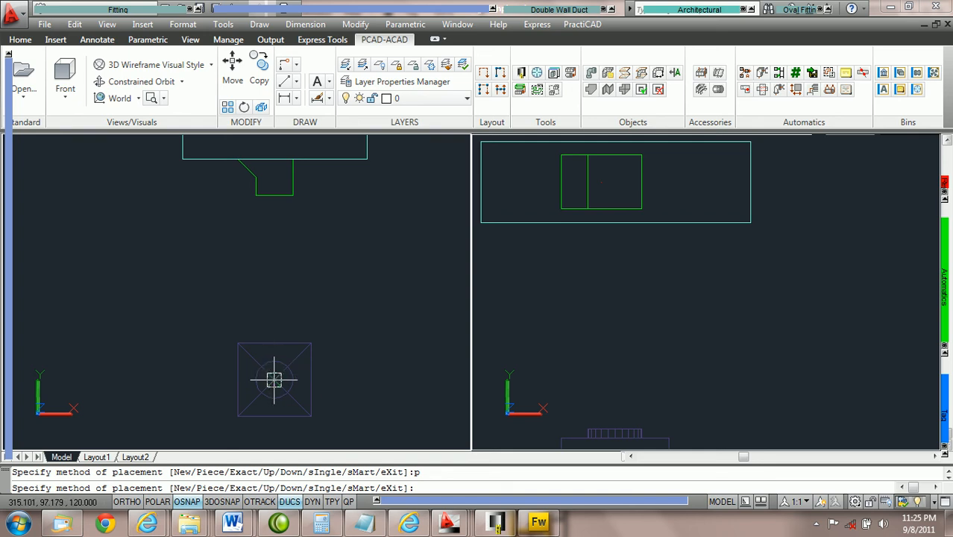
text(e)
key(Return)
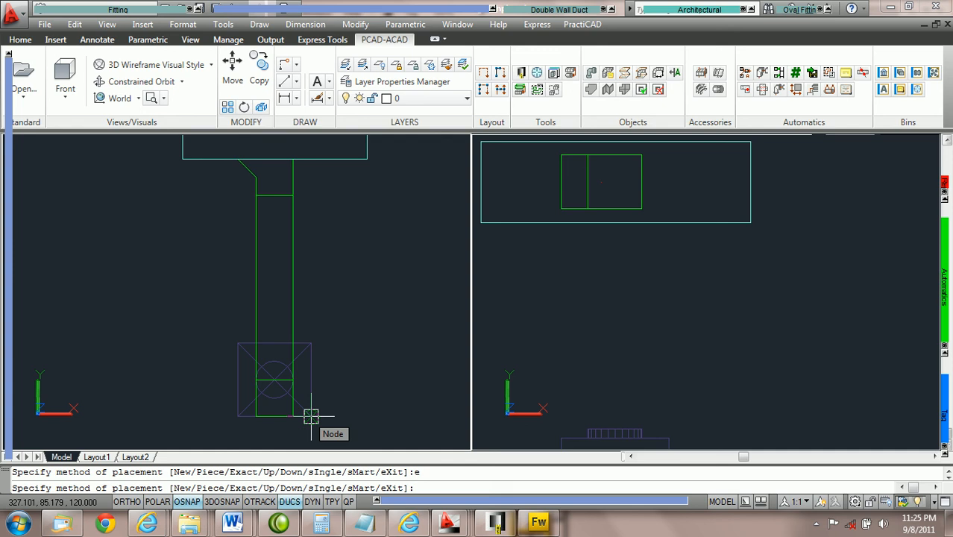
- Run the tap and duct to the diffuser's lower right corner node with sMart placement, and end the fitting command
text(m)
key(Return)
click(311, 416)
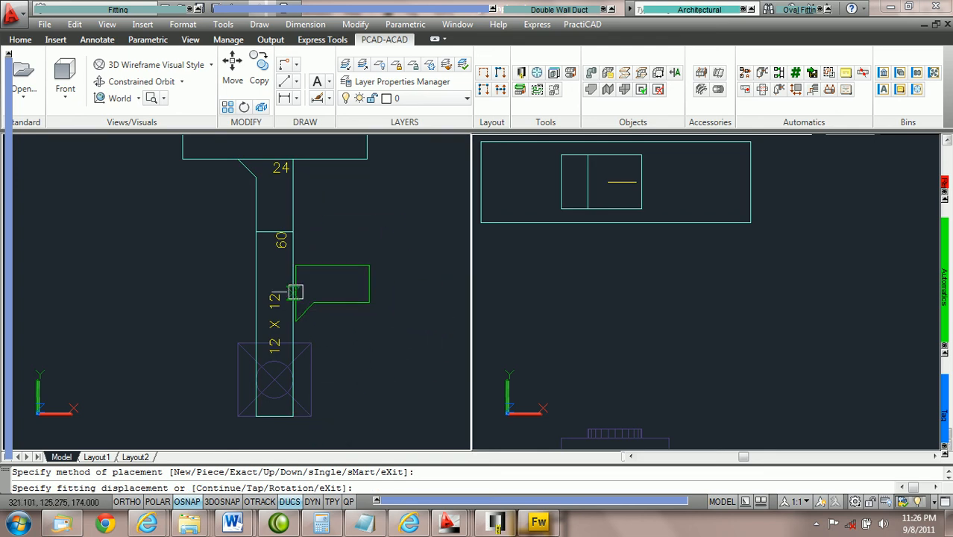
key(Escape)
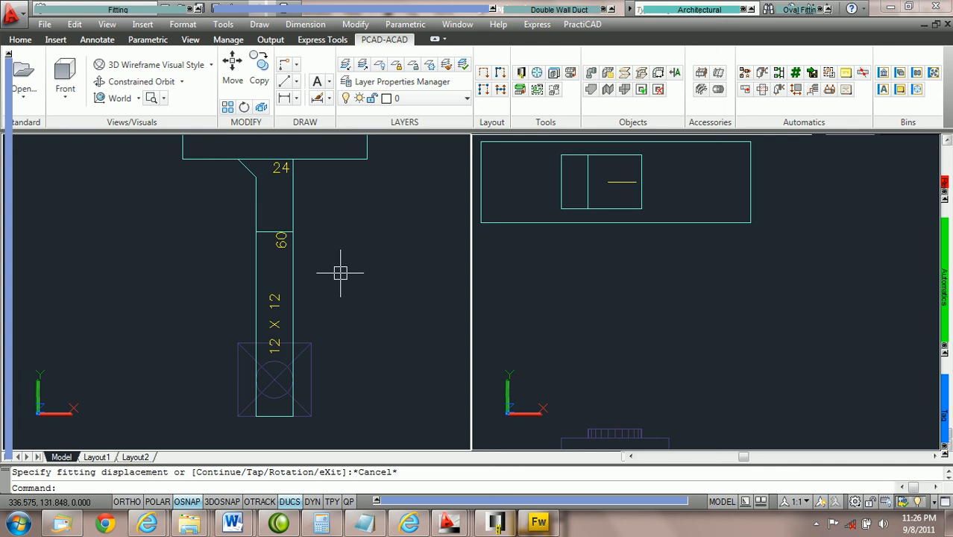